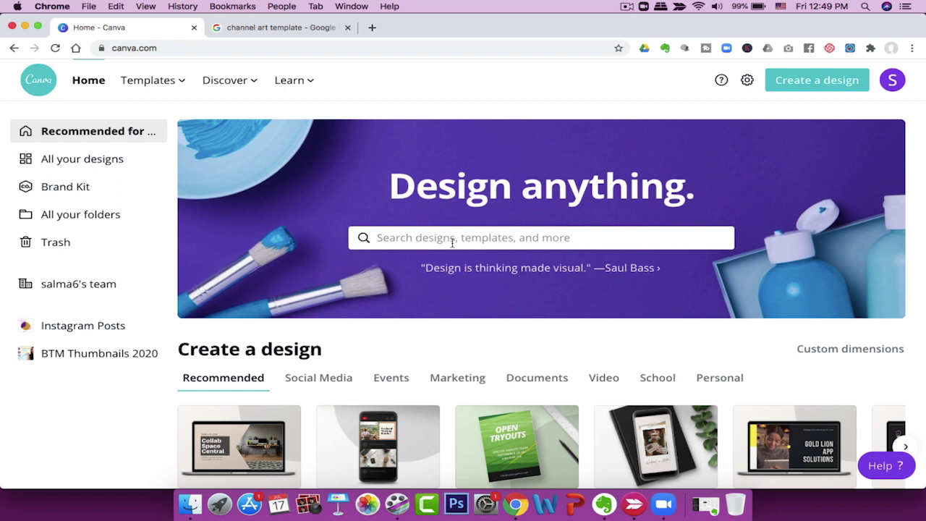
- Search Canva designs for 'youtube' and scroll through the suggested YouTube formats
click(452, 238)
text(youtube)
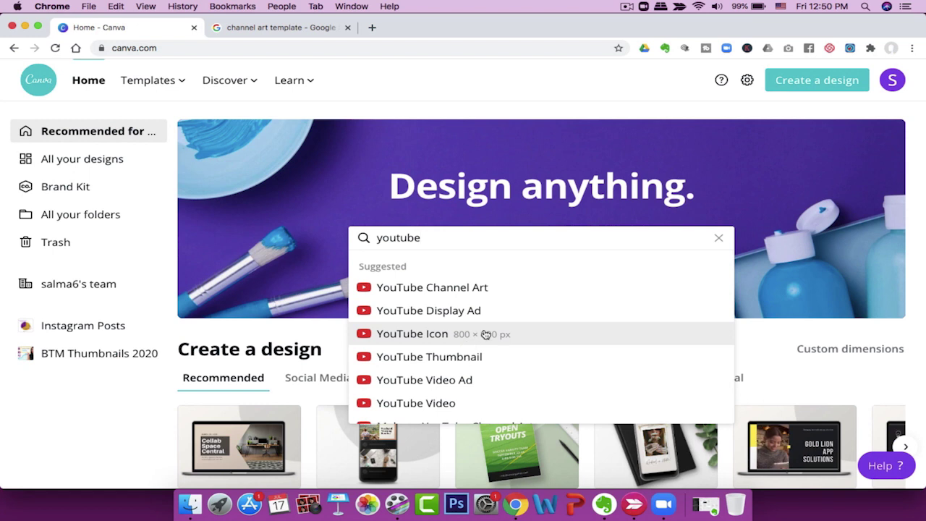
scroll(485, 334, down, 3)
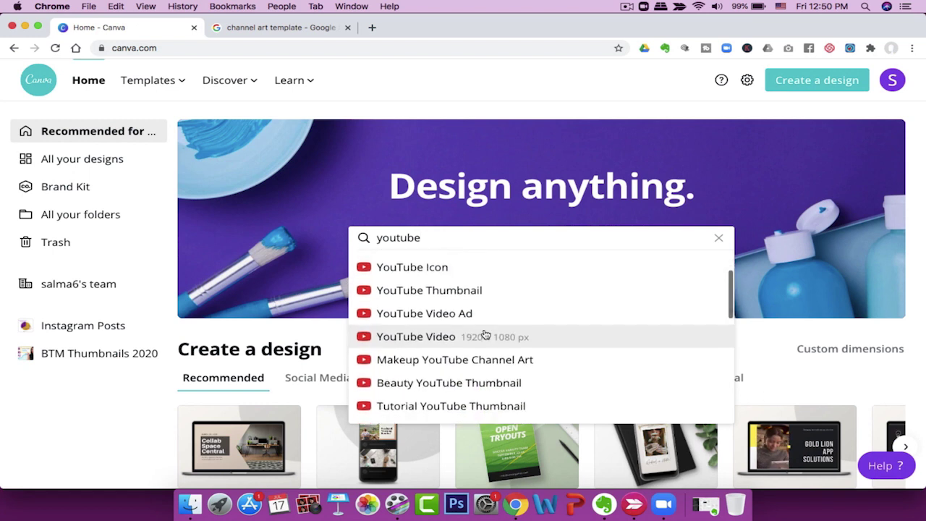
scroll(485, 334, down, 1)
scroll(485, 334, down, 4)
scroll(485, 334, up, 6)
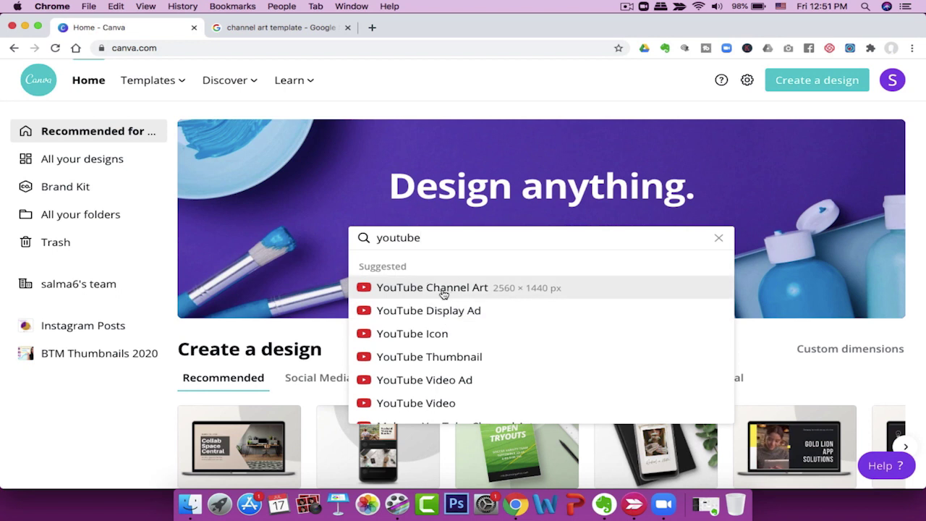
- Show the YouTube Channel Art (2560 × 1440 px) templates and scroll through the banner designs
click(444, 288)
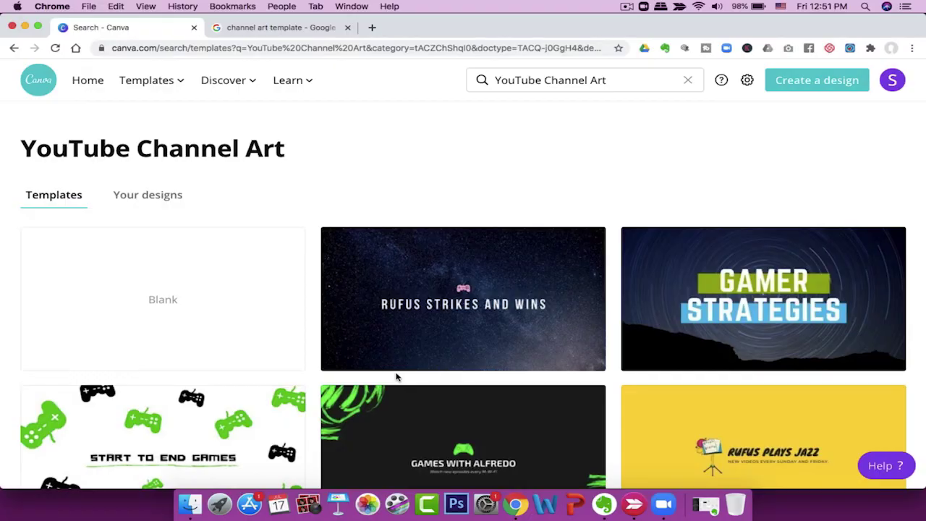
scroll(397, 376, down, 5)
scroll(398, 376, down, 4)
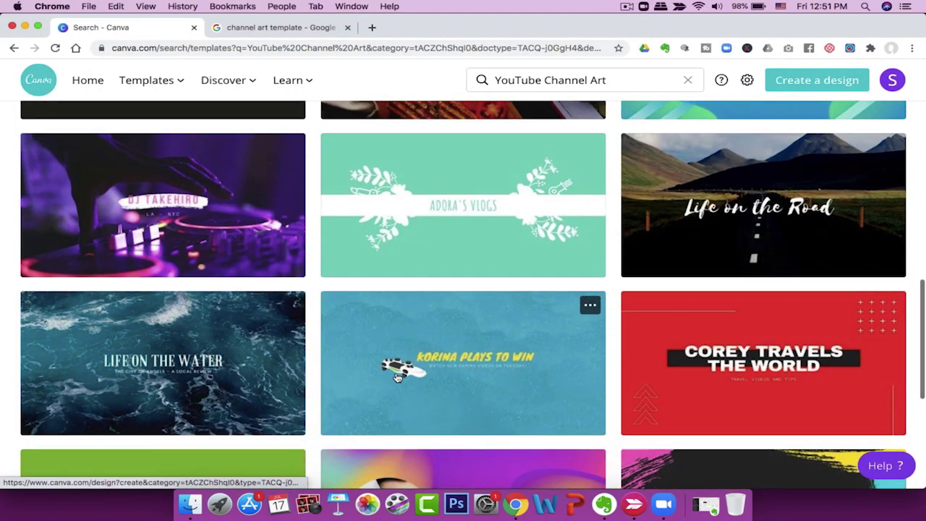
scroll(397, 376, down, 4)
scroll(397, 377, down, 3)
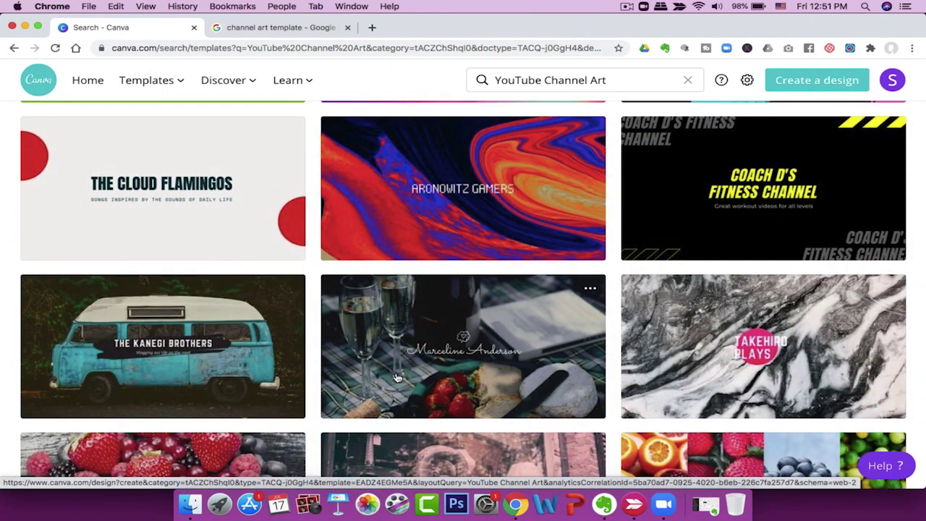
scroll(397, 376, down, 3)
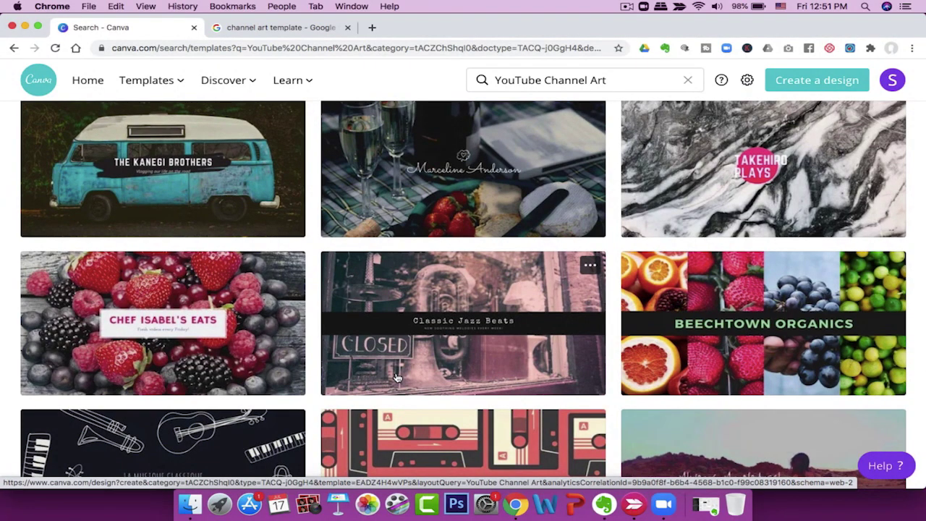
scroll(397, 376, down, 5)
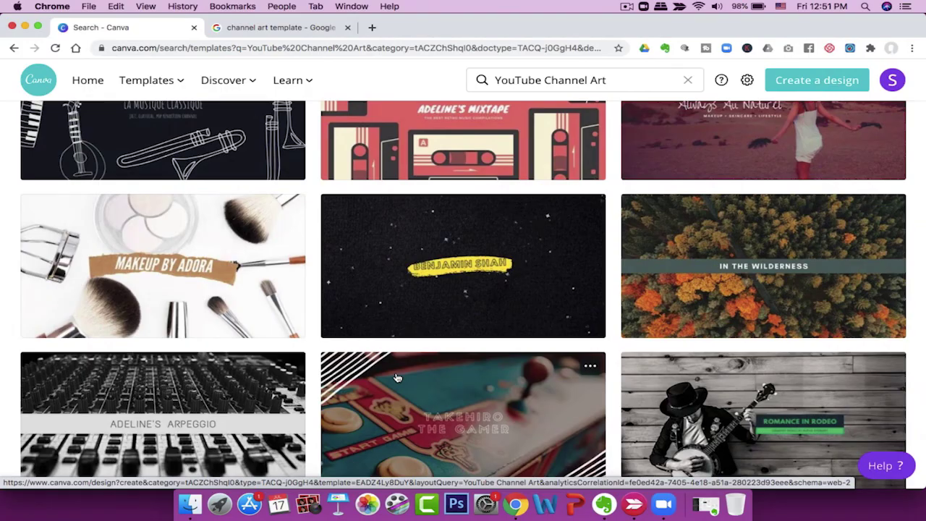
scroll(397, 378, down, 5)
scroll(398, 377, up, 10)
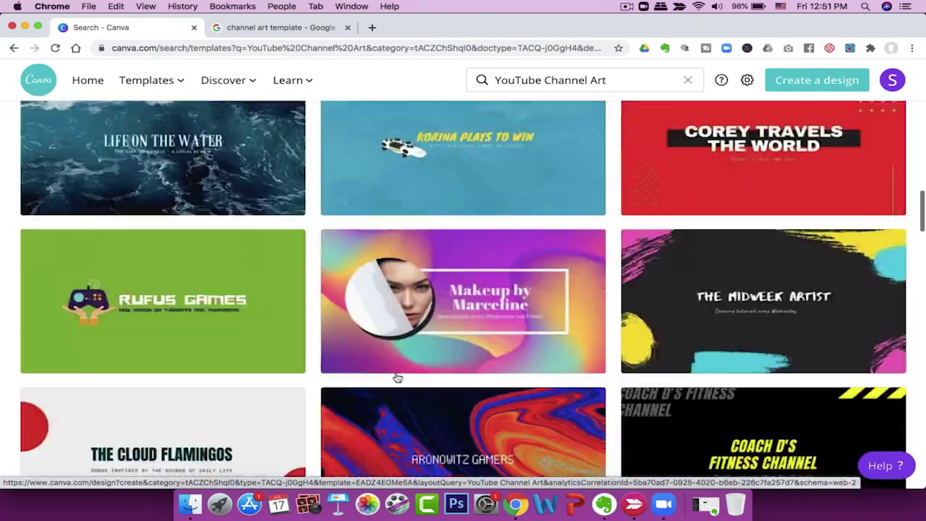
scroll(398, 378, up, 10)
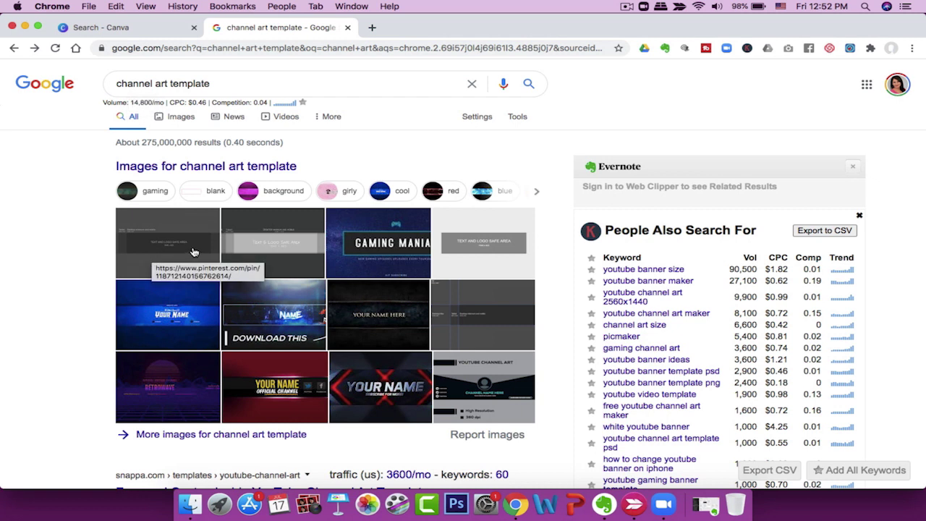
- View the Google Images results for channel art templates
click(167, 247)
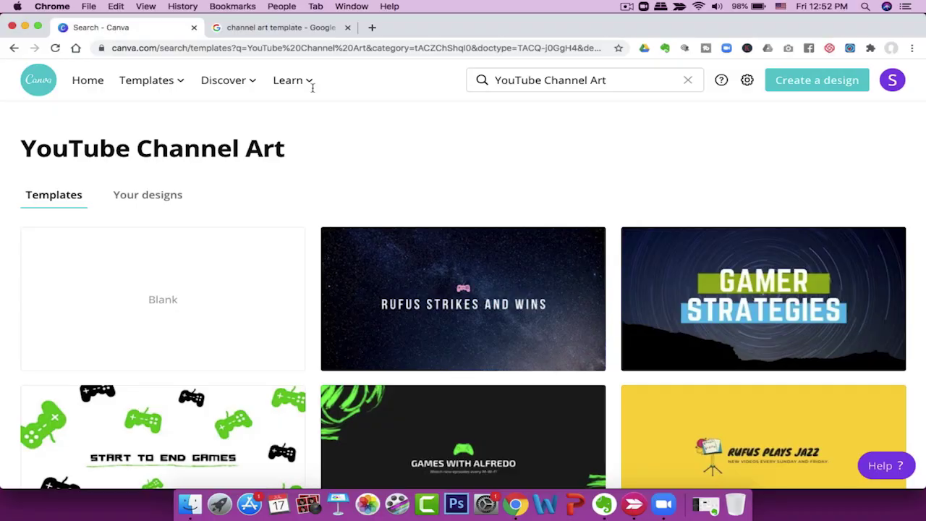
- Change the template search to 'YouTube icon' and browse square designs like 'Play with Lenny'
click(620, 80)
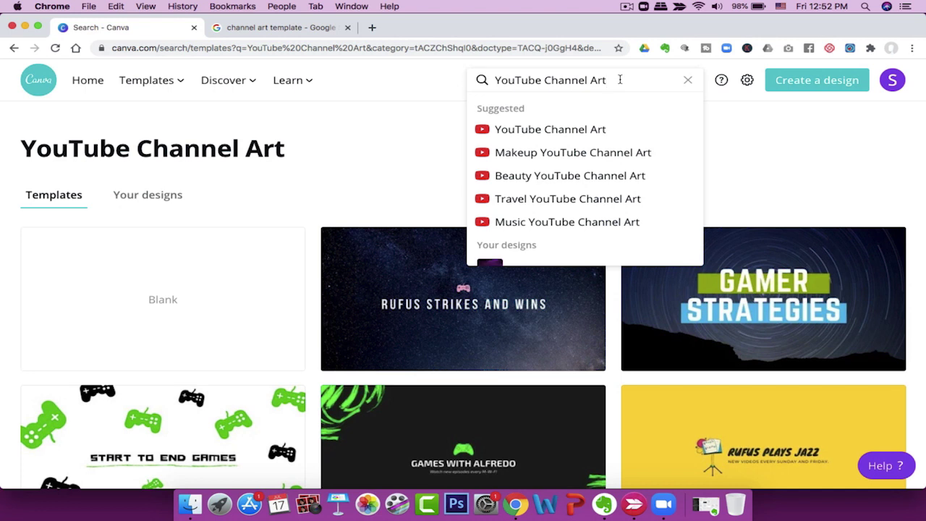
key(BackSpace)
key(BackSpace)
key(BackSpace)
key(BackSpace)
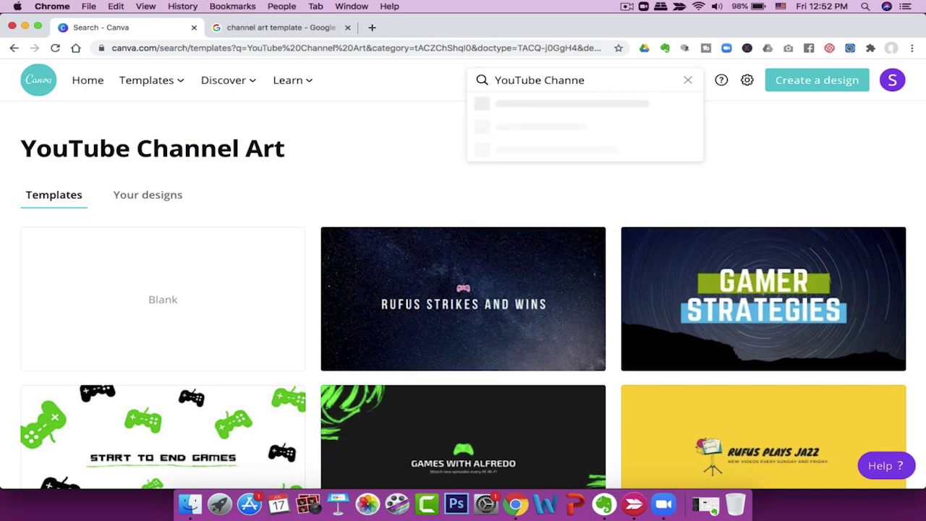
text(ico)
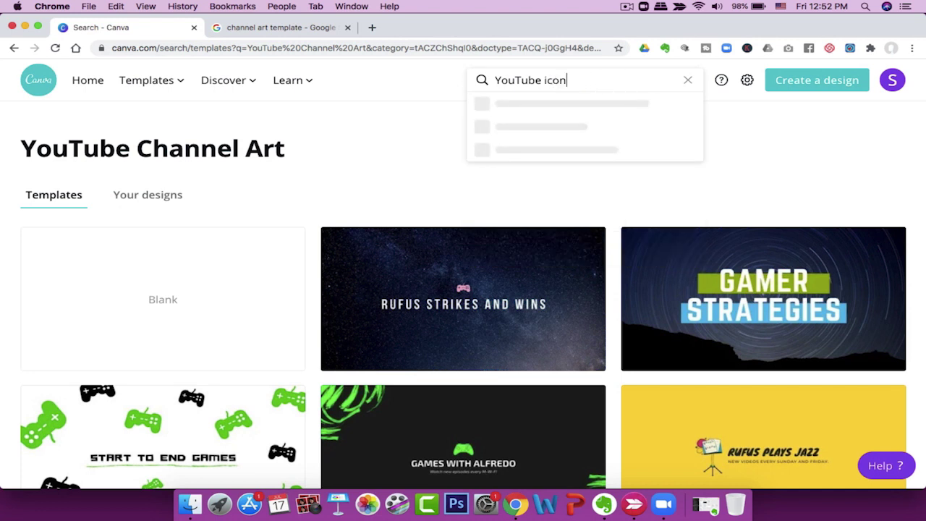
text(n)
key(Return)
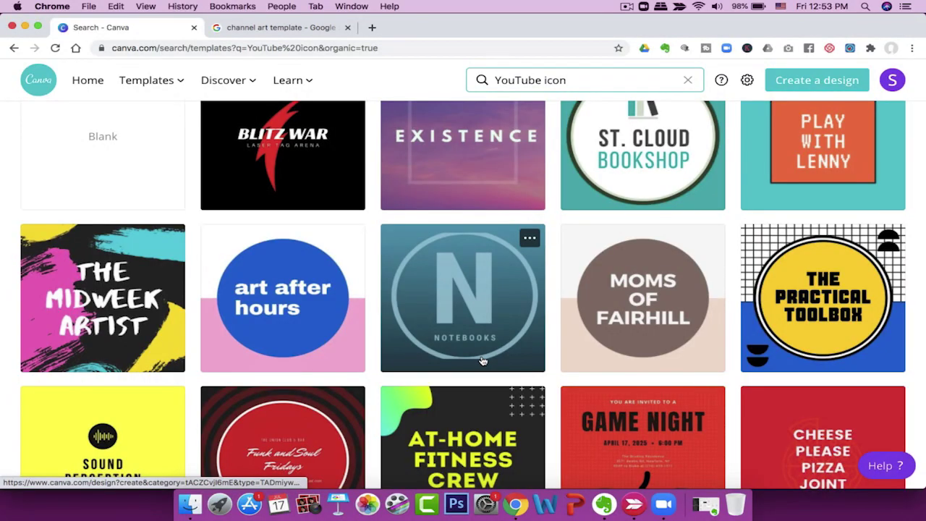
scroll(483, 360, down, 5)
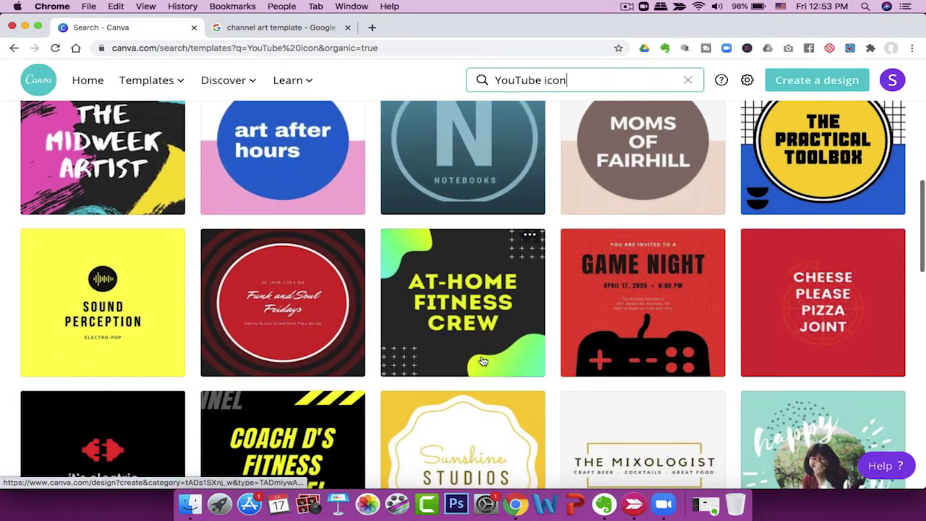
scroll(483, 360, down, 4)
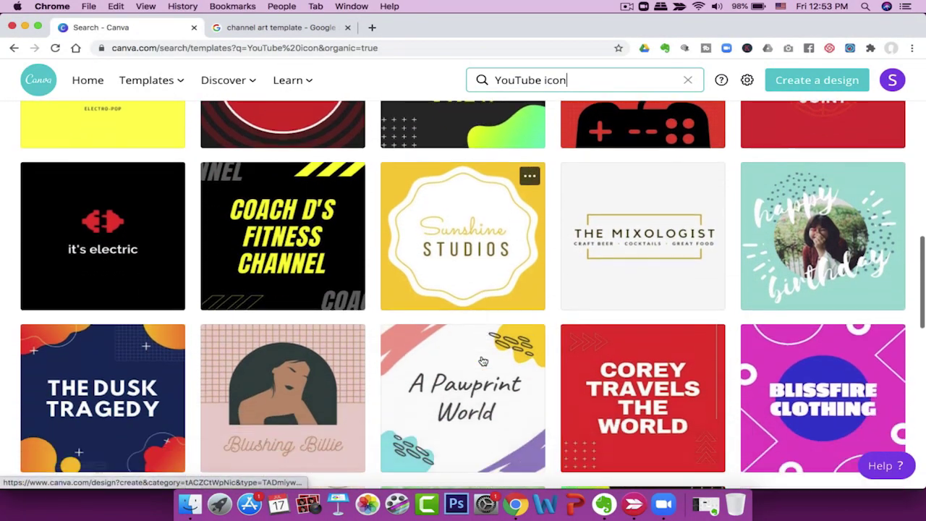
scroll(485, 357, up, 2)
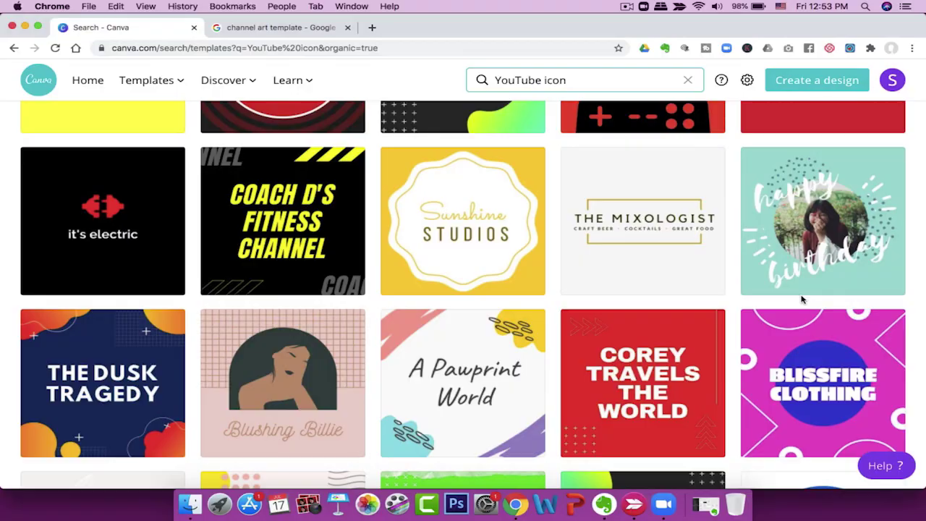
scroll(802, 299, down, 8)
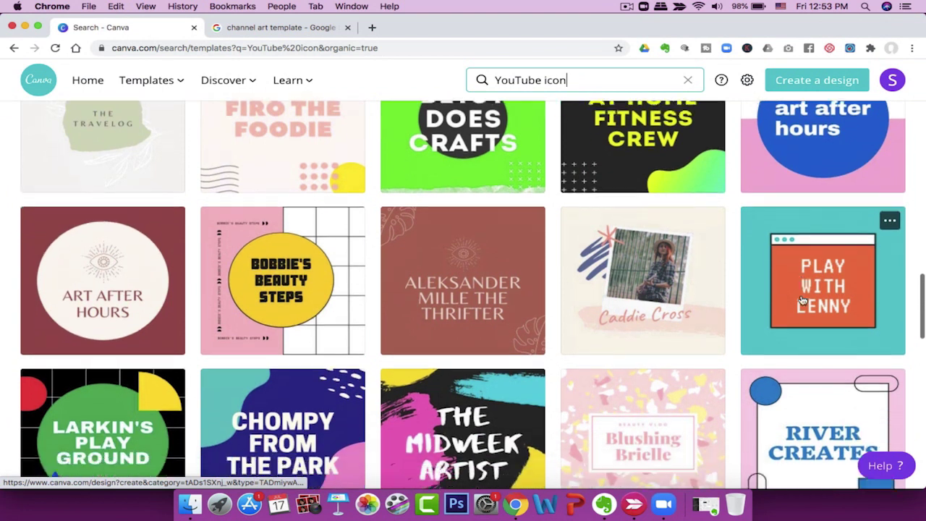
scroll(802, 298, down, 3)
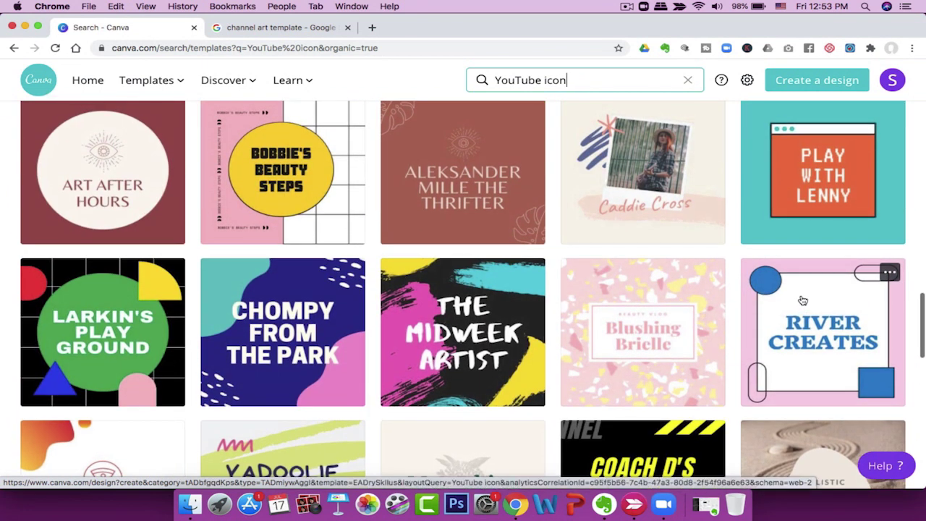
scroll(801, 300, up, 1)
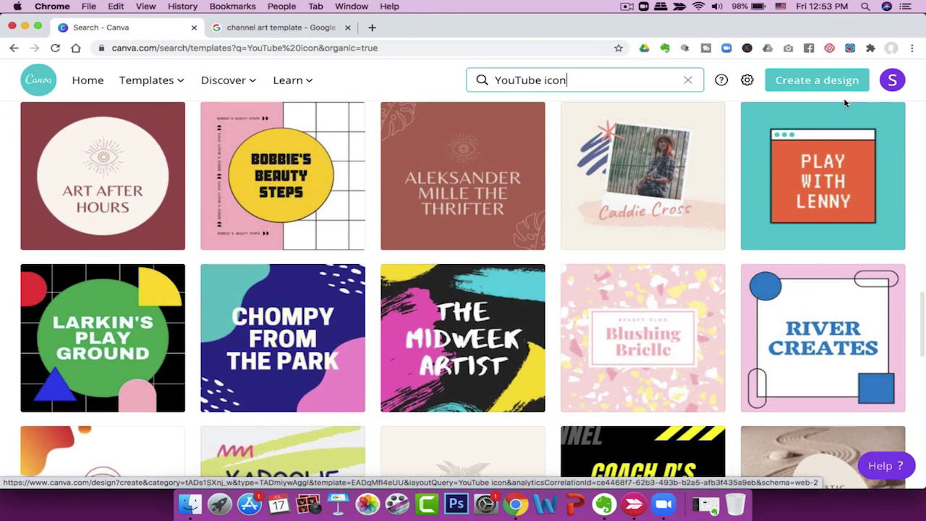
key(BackSpace)
- Search templates for 'YouTube thumbnail' and open the 'Life in the Swell' surf template
text(thumbnail)
key(Return)
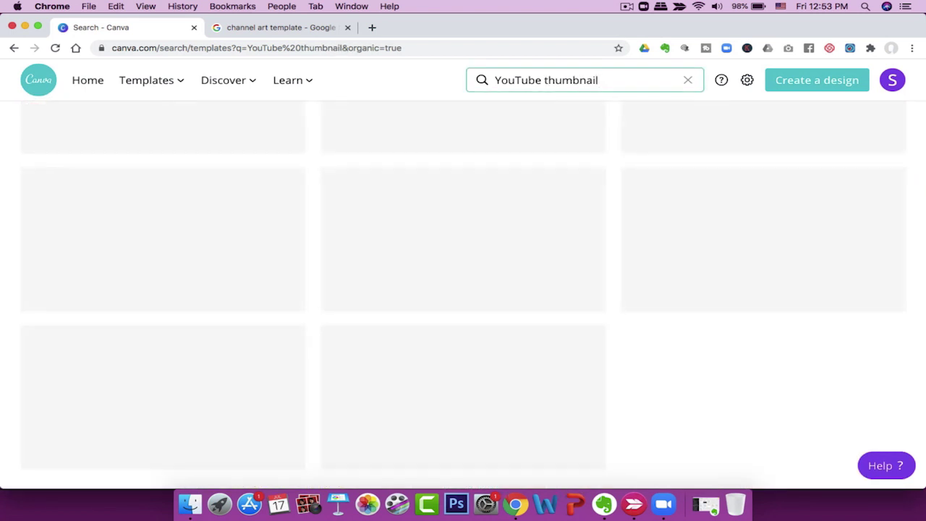
scroll(558, 169, up, 10)
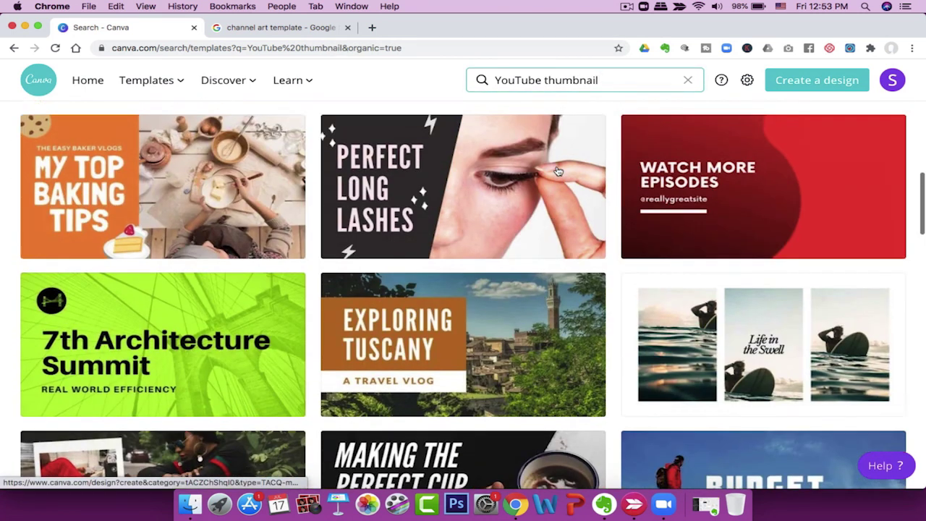
scroll(558, 172, down, 5)
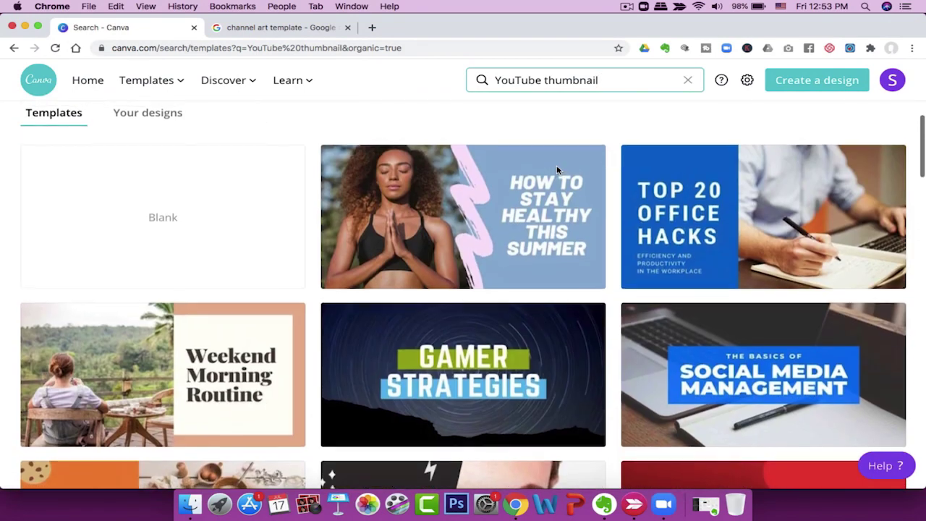
scroll(558, 170, down, 3)
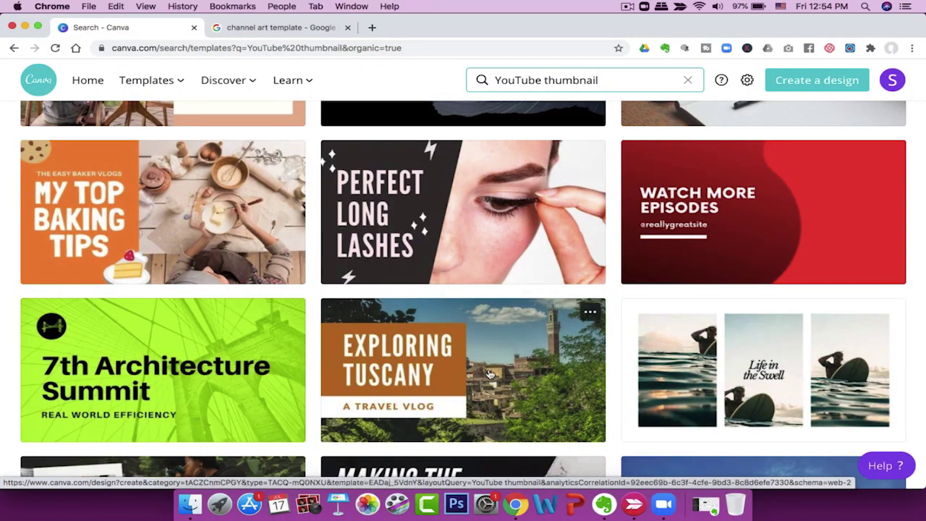
scroll(490, 374, down, 5)
scroll(490, 374, up, 2)
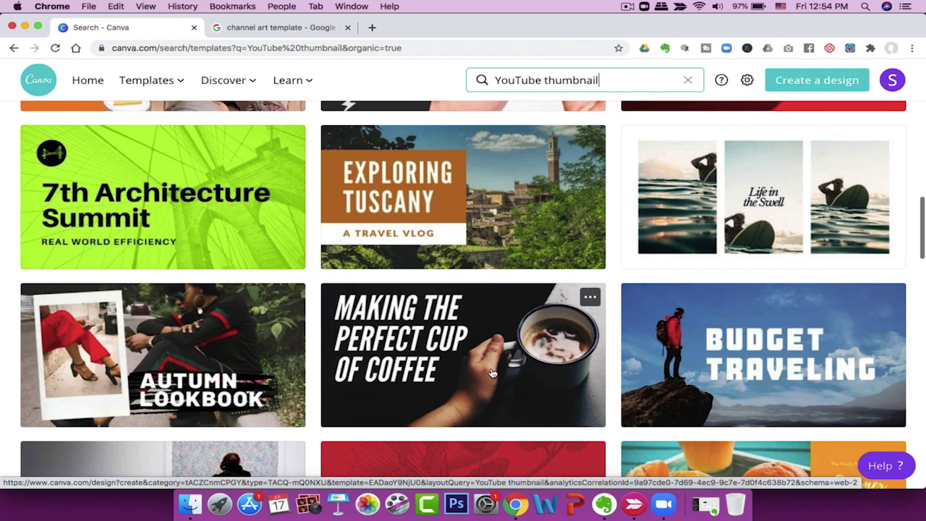
click(792, 204)
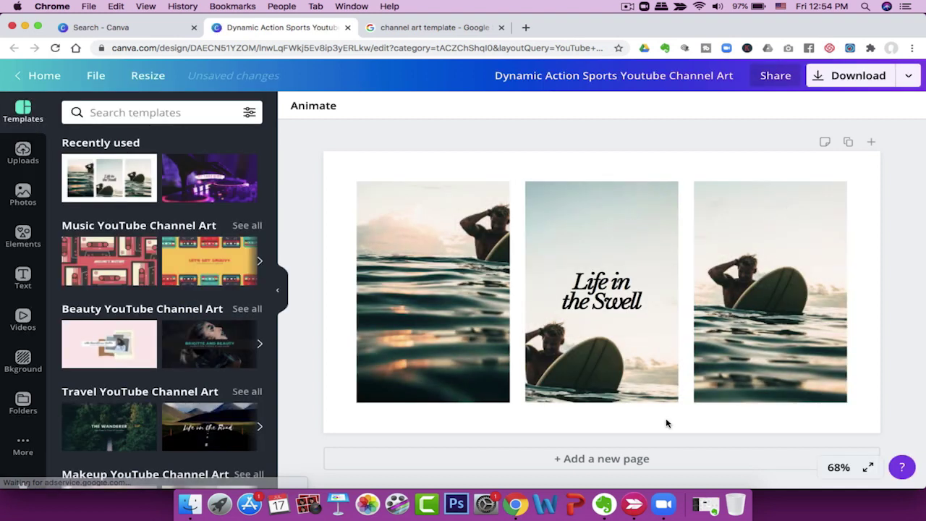
- Zoom the surf design's canvas out from 68% to 10%
click(840, 472)
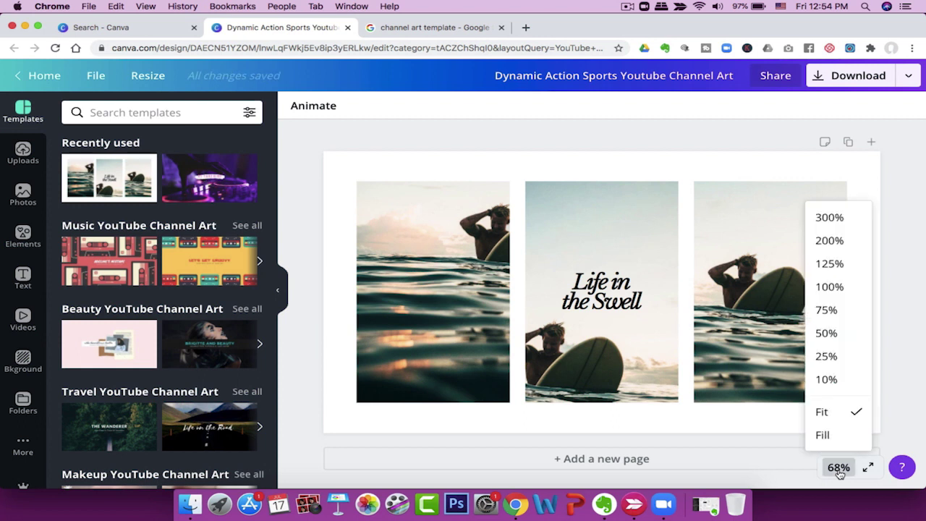
click(826, 381)
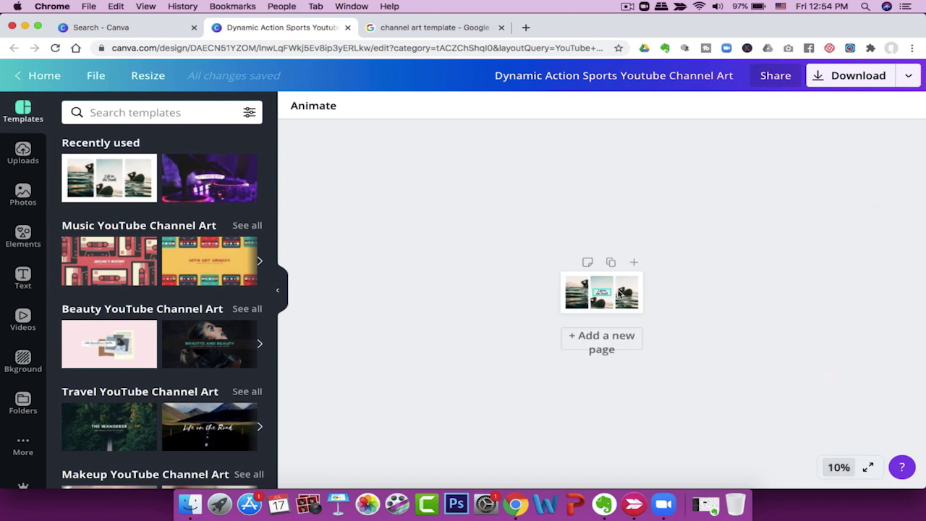